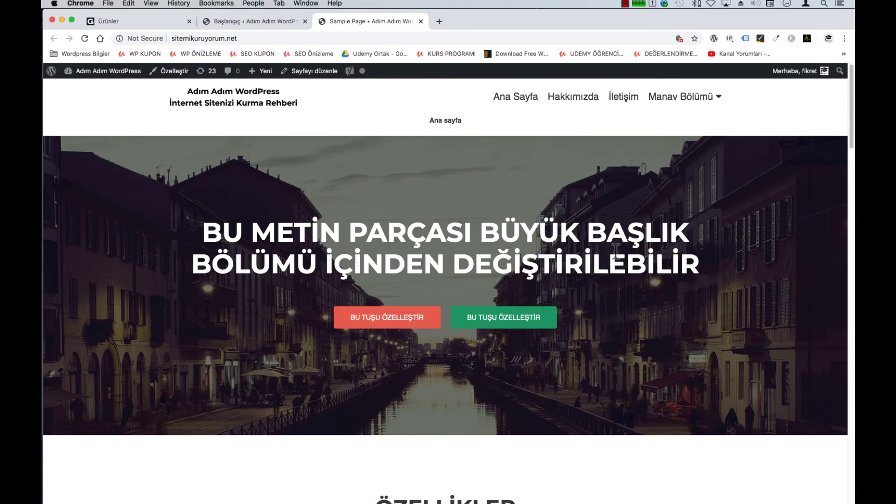
# Start setting up the Deluxe Managed WordPress plan in GoDaddy and choose to migrate an existing WordPress site
pyautogui.click(124, 21)
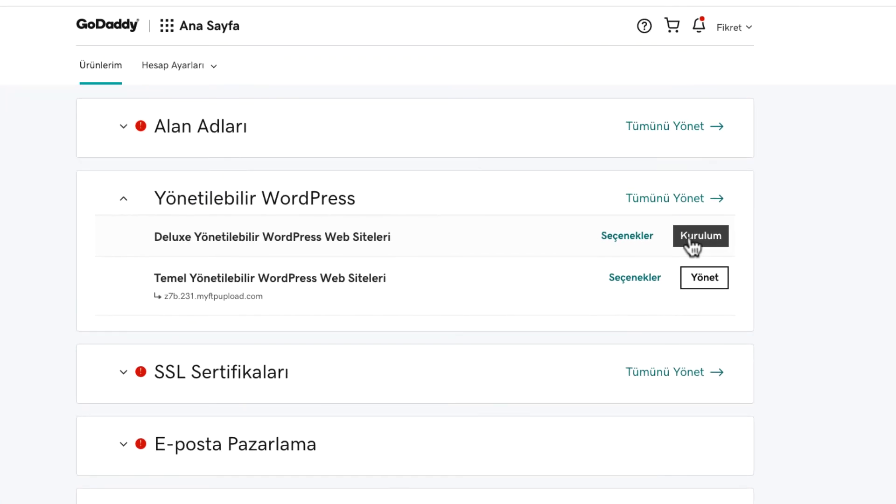
pyautogui.click(690, 240)
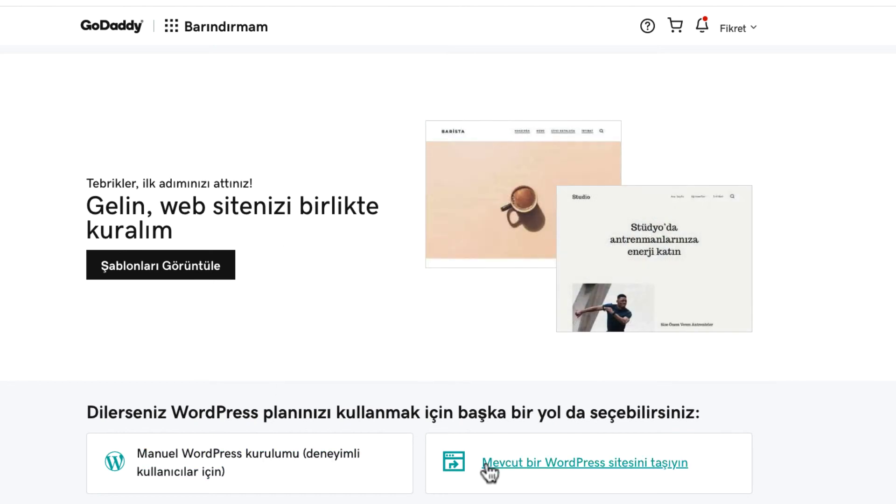
pyautogui.click(647, 470)
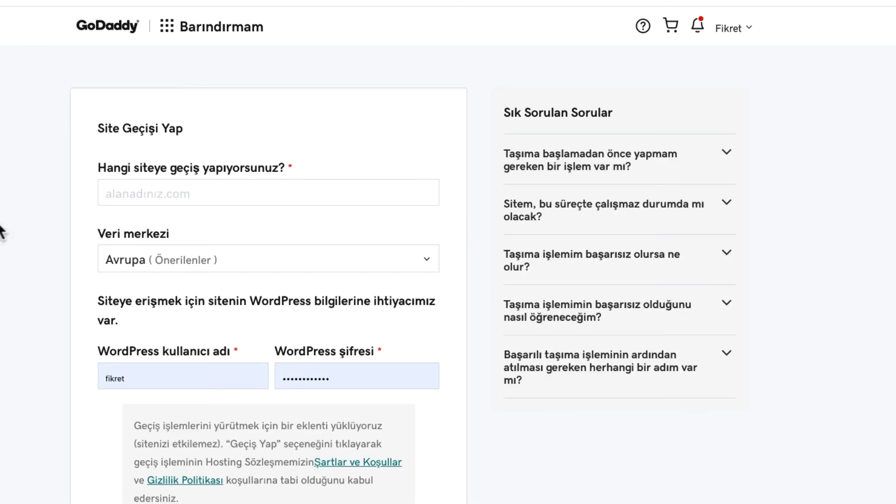
# Enter sitemikuruyorum.net as the site to migrate and keep Avrupa as the data centre
pyautogui.click(252, 188)
pyautogui.write('s')
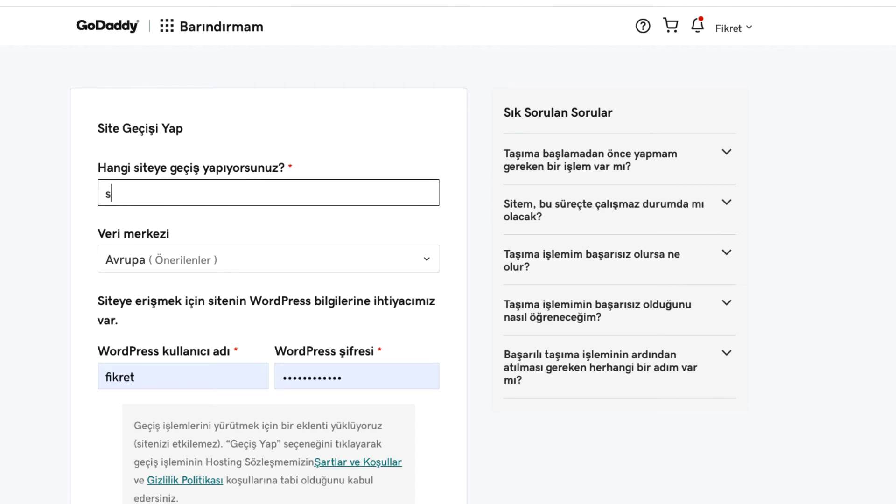
pyautogui.write('itemikuruyorum.net')
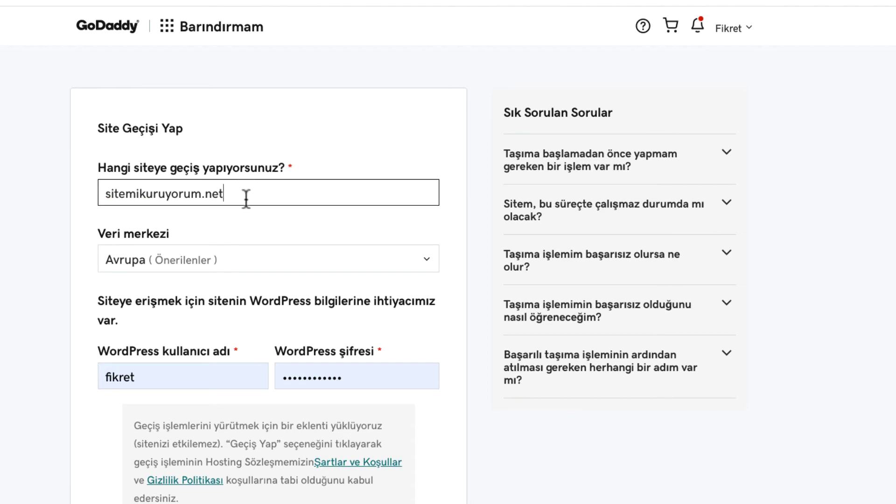
pyautogui.click(334, 255)
pyautogui.click(275, 291)
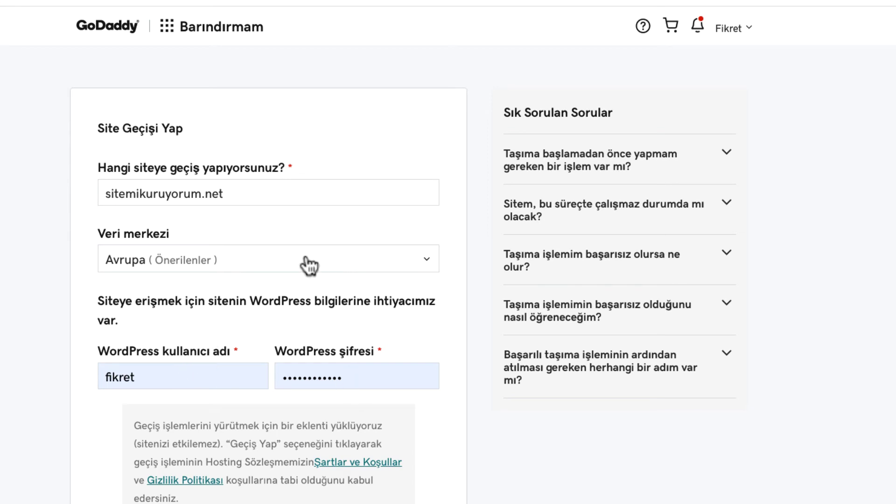
# Check the source site's domain and user account in its WordPress dashboard, and return to the migration form
pyautogui.moveTo(238, 194); pyautogui.dragTo(104, 190)
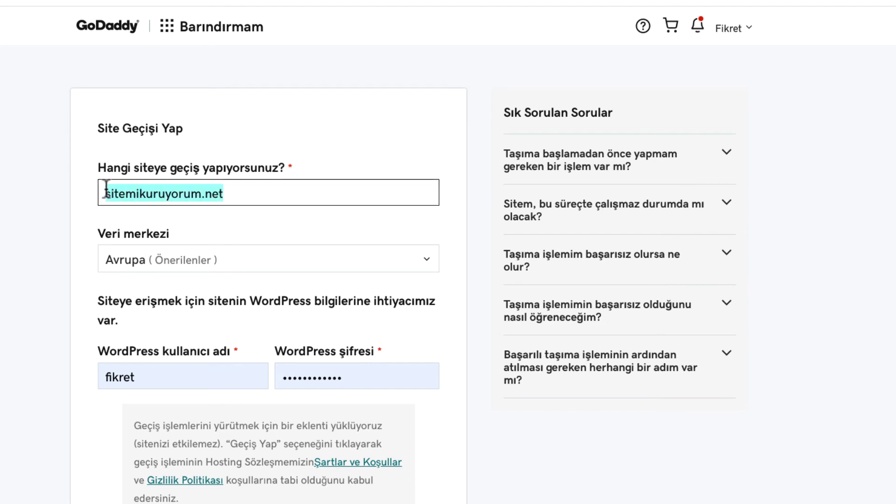
pyautogui.click(215, 24)
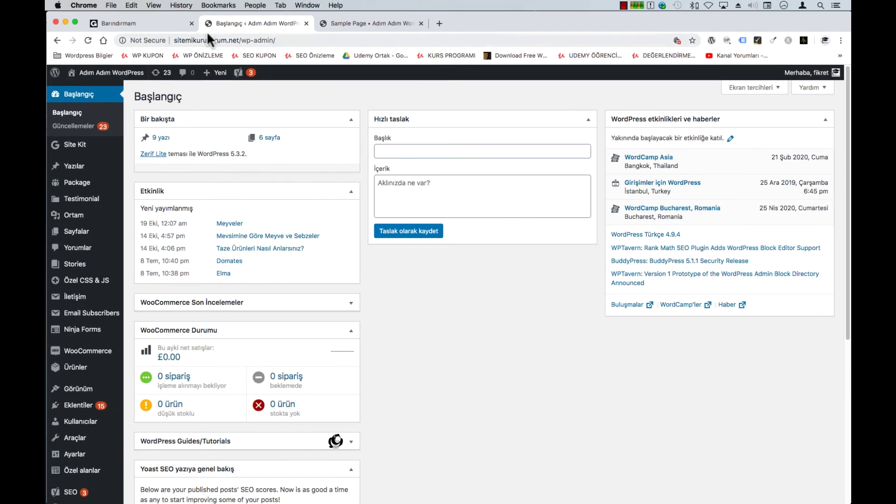
pyautogui.moveTo(195, 41); pyautogui.dragTo(307, 38)
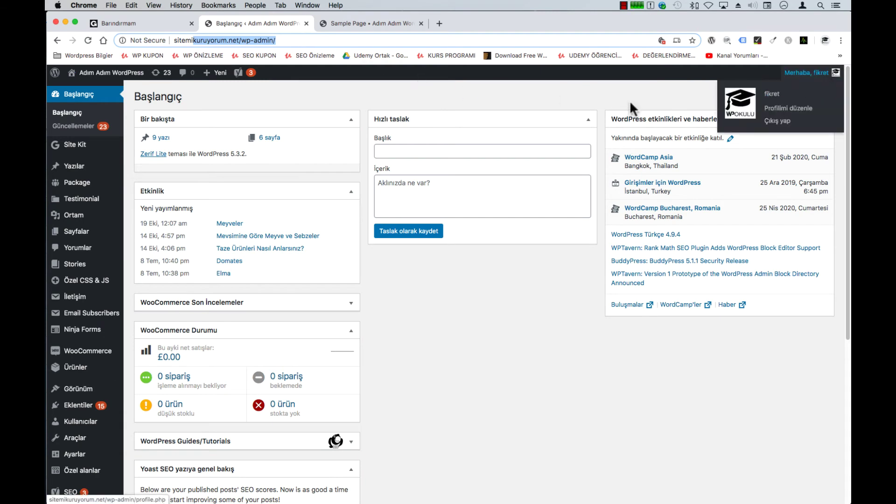
pyautogui.click(153, 23)
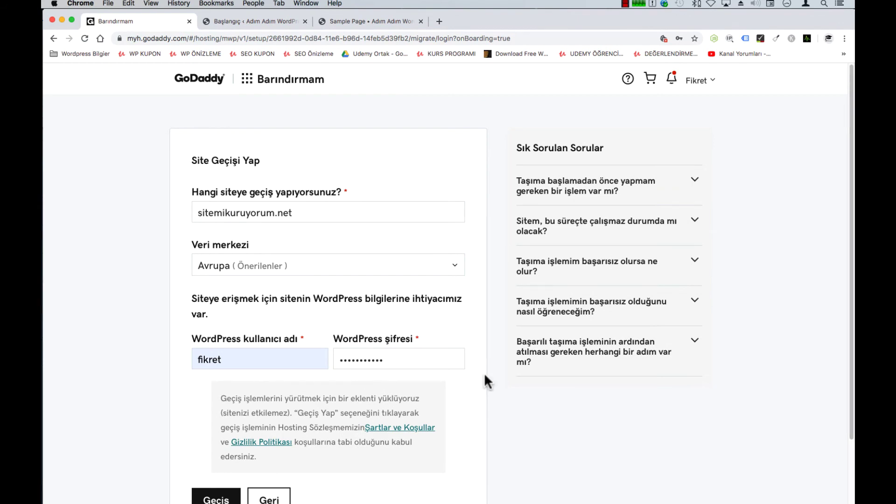
pyautogui.scroll(-3, 484, 375)
pyautogui.scroll(3, 555, 383)
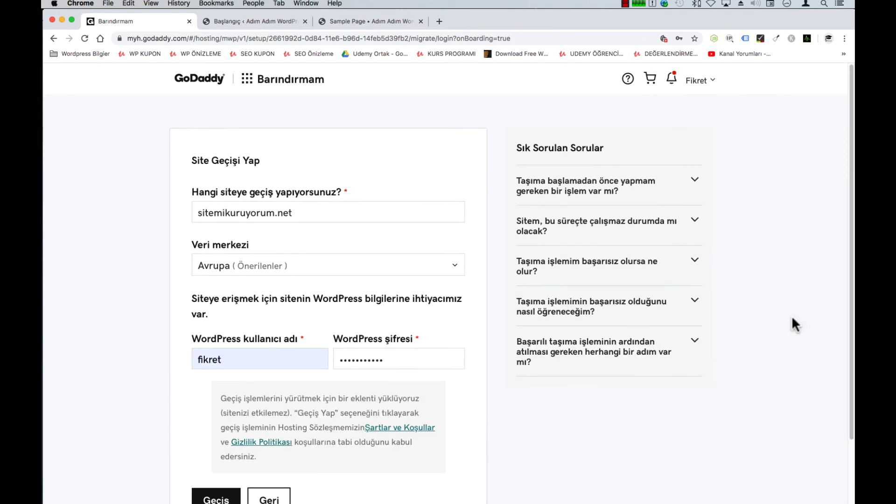
# Read the migration FAQ answers on preparation, downtime, failed transfers, failure notifications and the steps after a successful migration
pyautogui.click(694, 179)
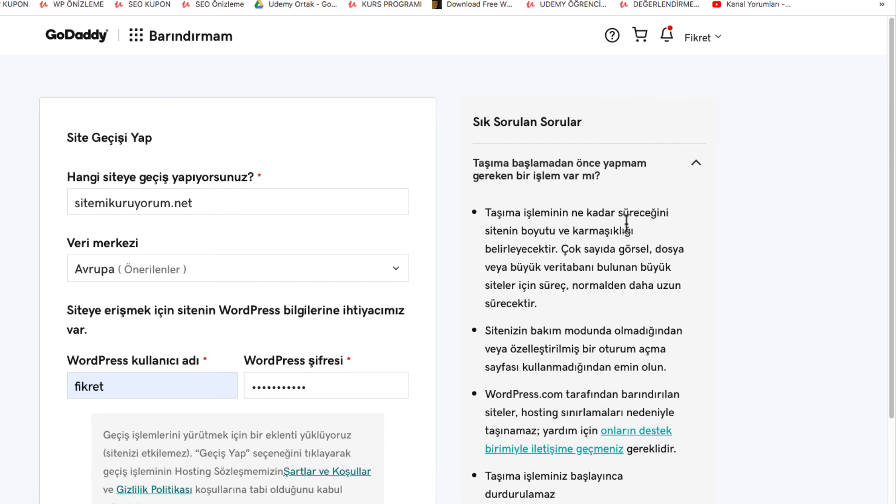
pyautogui.scroll(-1, 628, 226)
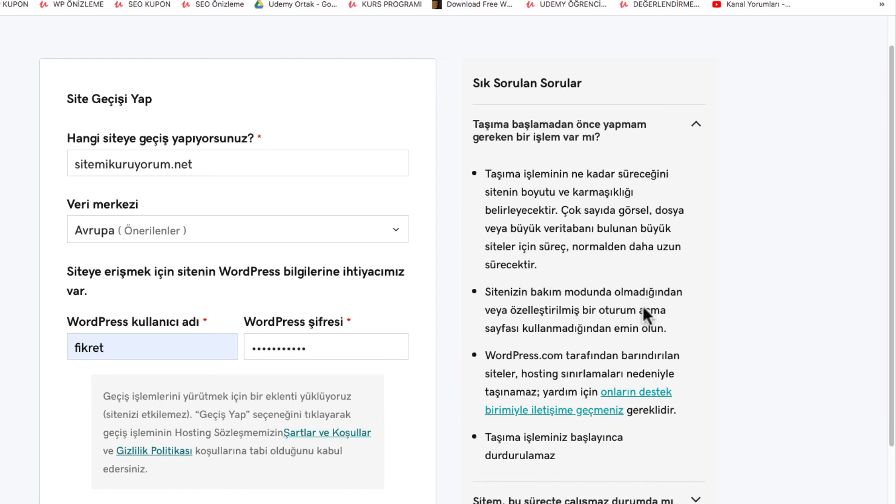
pyautogui.scroll(-1, 644, 313)
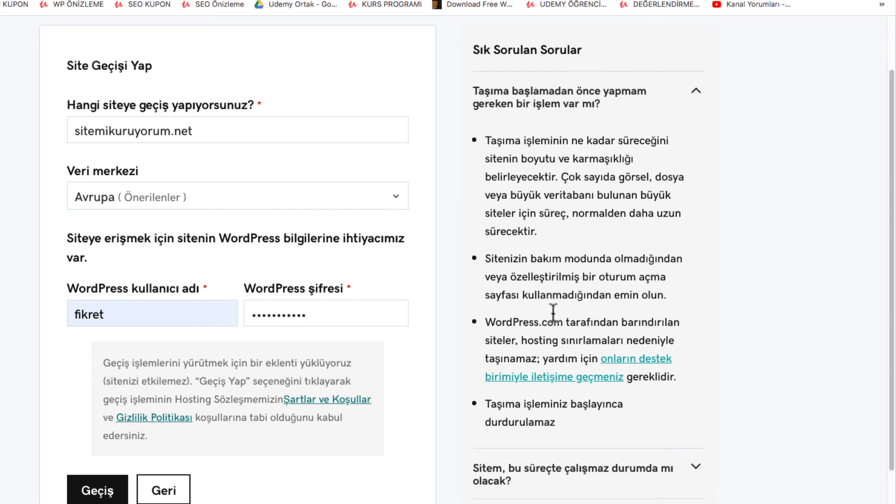
pyautogui.click(695, 466)
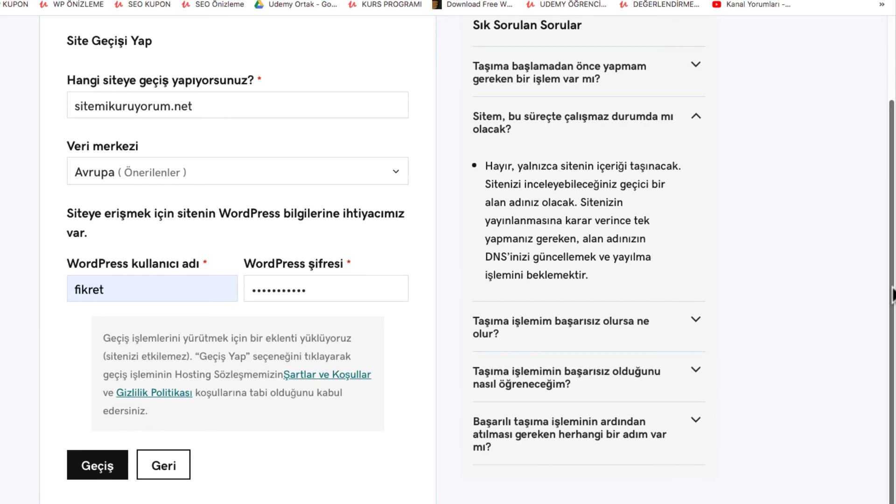
pyautogui.click(697, 319)
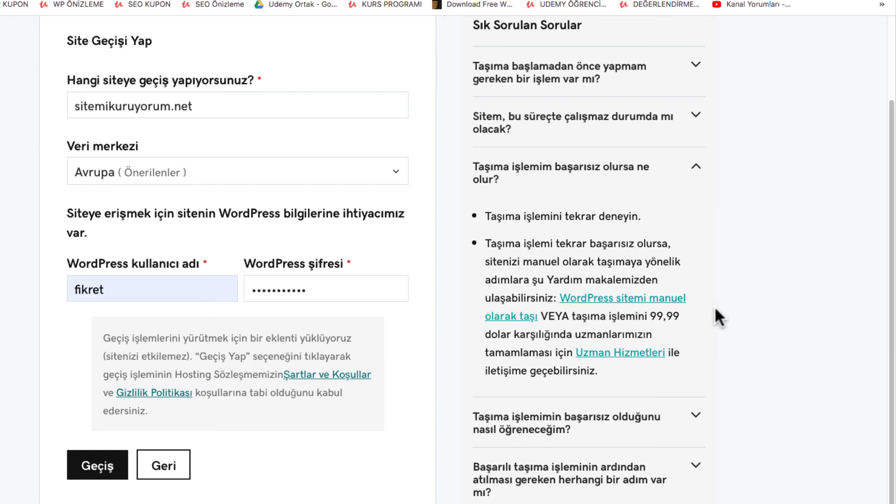
pyautogui.click(696, 416)
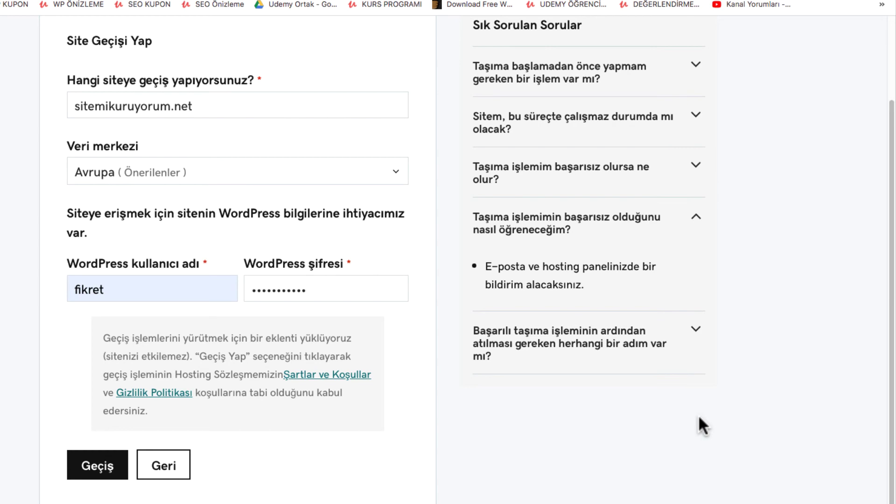
pyautogui.click(551, 355)
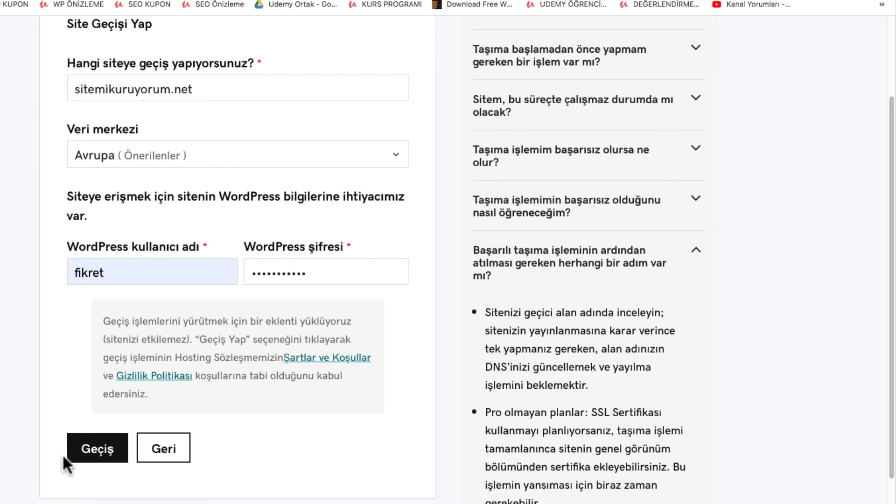
# Submit the form to start migrating the site
pyautogui.click(95, 457)
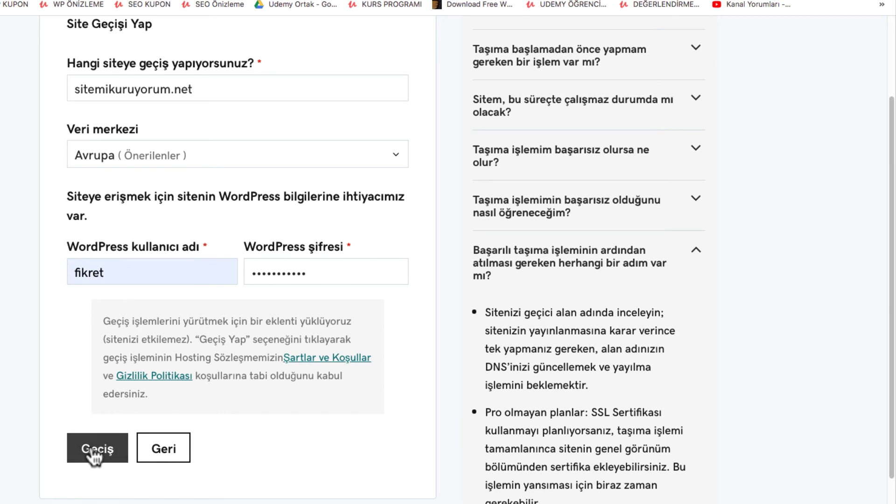
pyautogui.click(95, 456)
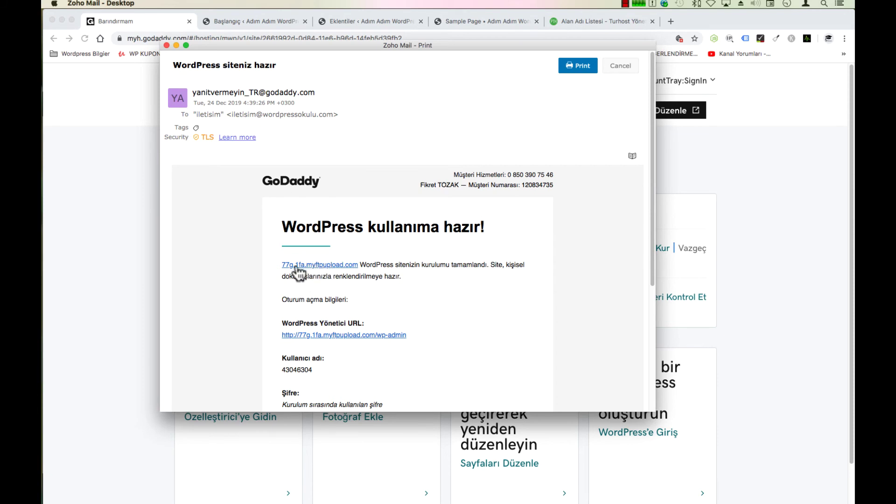
# Open the migrated site on its temporary domain from the GoDaddy site overview and look through its home page
pyautogui.click(126, 199)
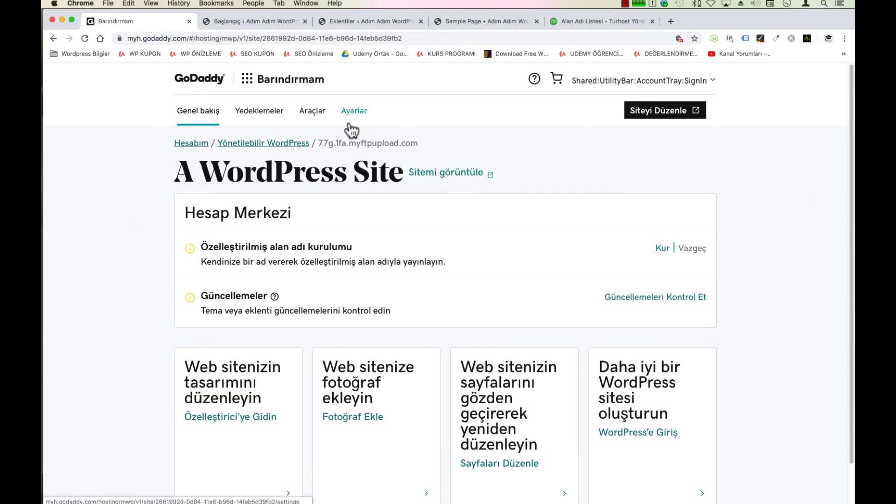
pyautogui.moveTo(320, 144); pyautogui.dragTo(415, 141)
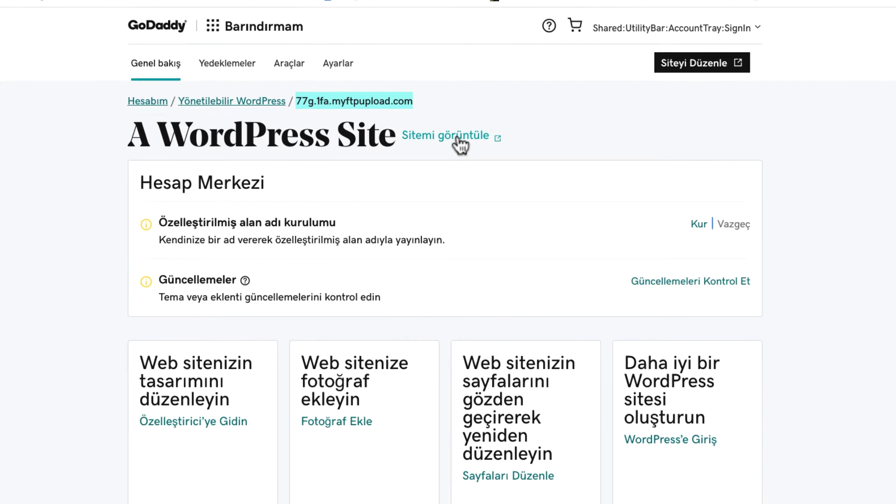
pyautogui.click(461, 125)
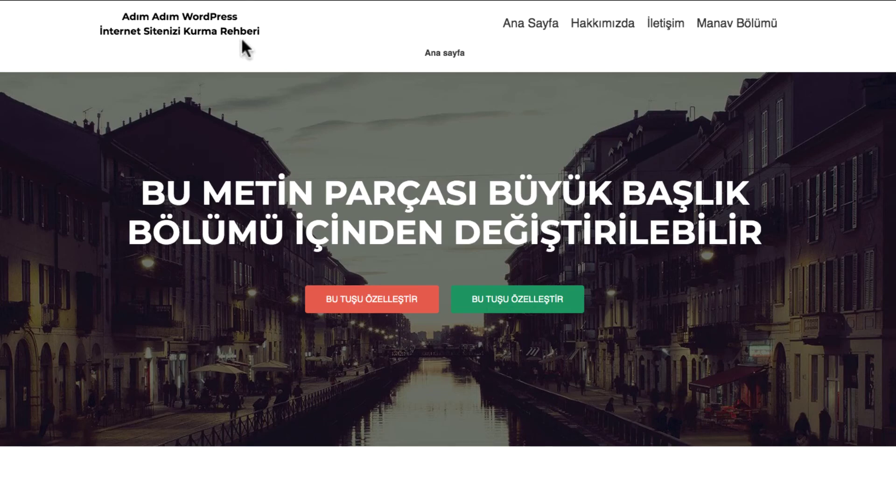
pyautogui.scroll(-10, 434, 34)
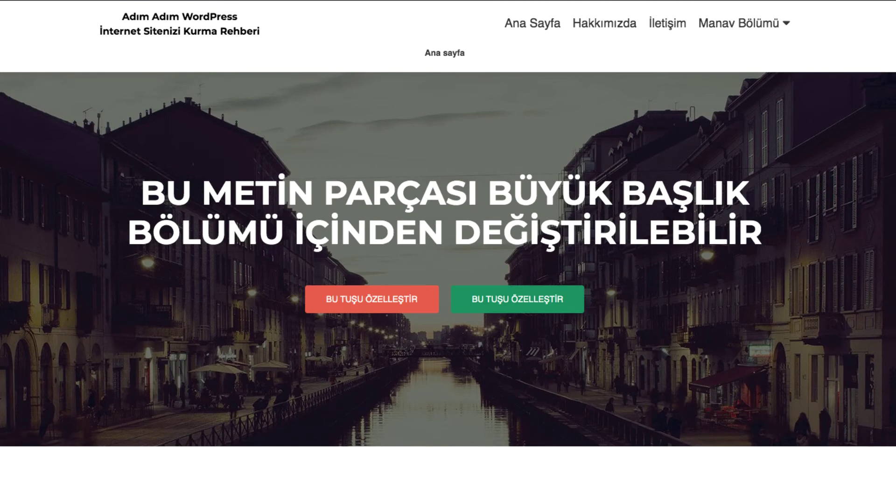
pyautogui.scroll(-15, 392, 166)
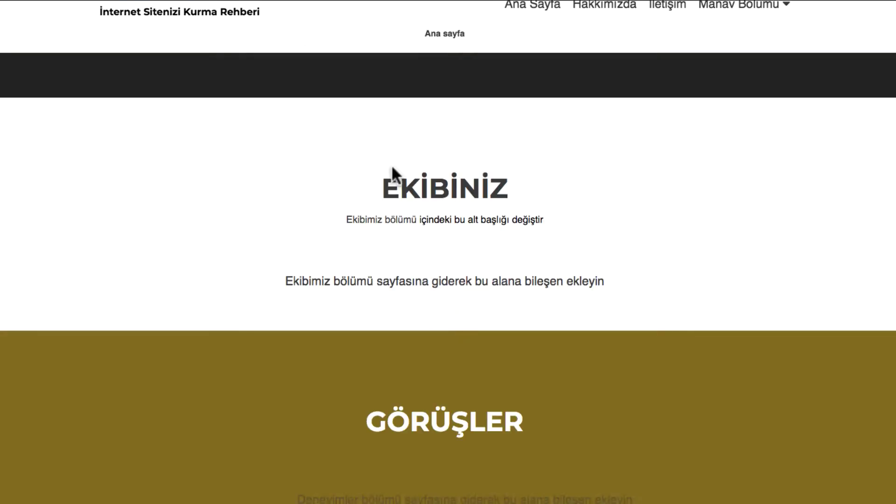
pyautogui.scroll(-10, 391, 164)
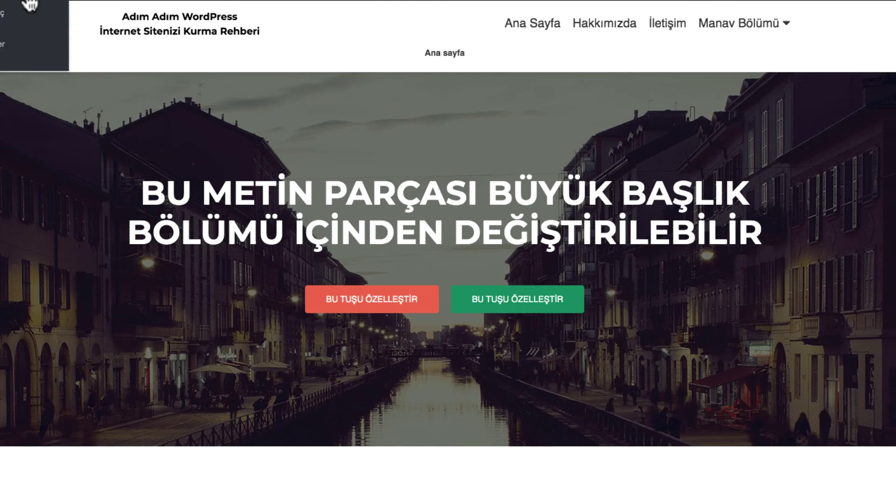
# Open the migrated site's WordPress dashboard and go to its reading settings
pyautogui.click(31, 4)
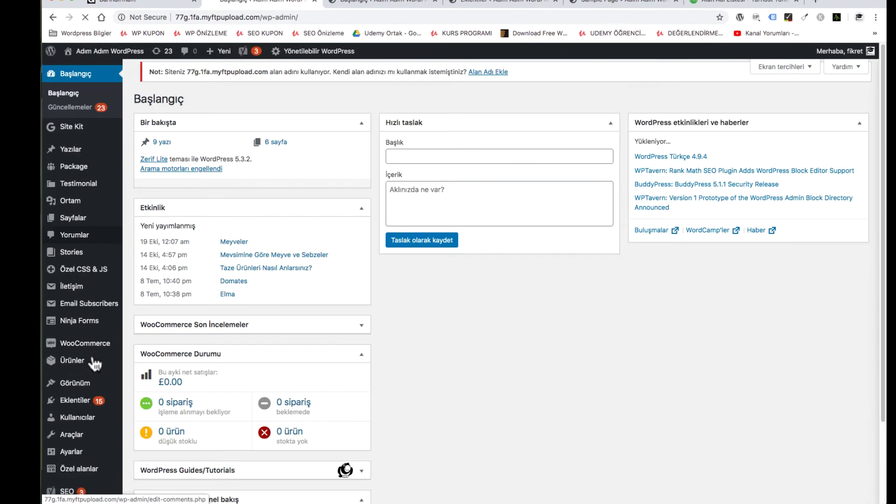
pyautogui.moveTo(89, 380)
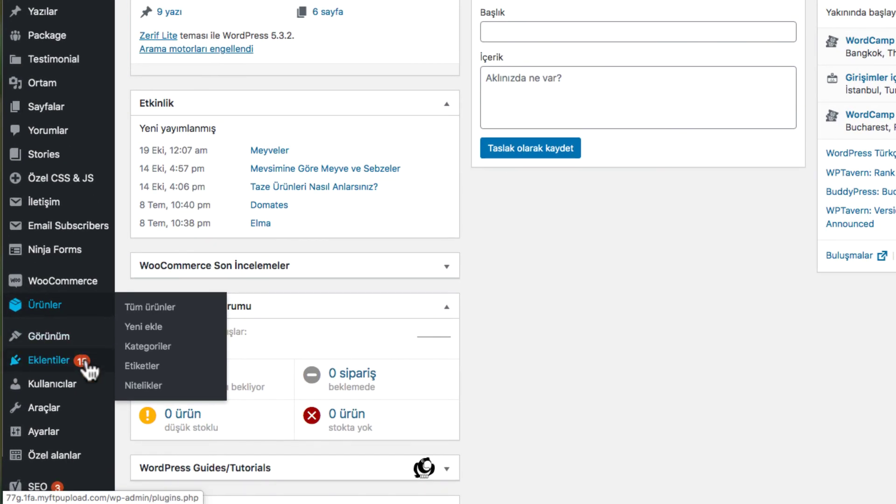
pyautogui.moveTo(84, 436)
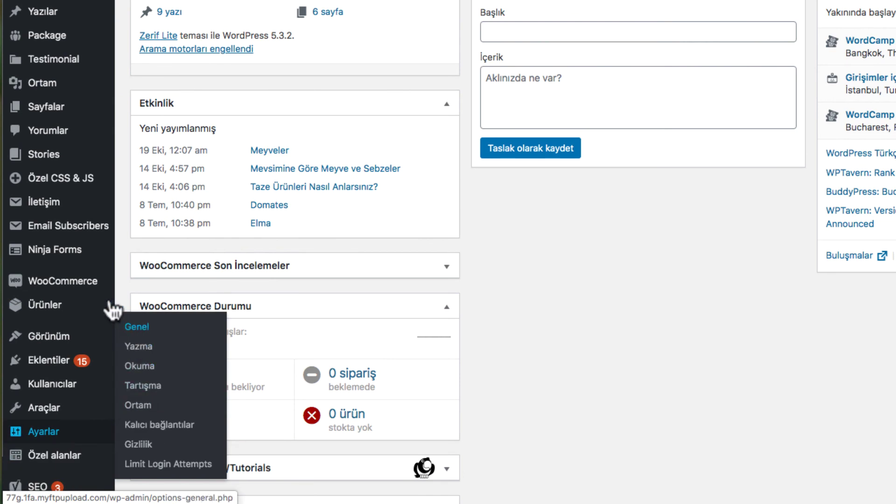
pyautogui.moveTo(79, 172)
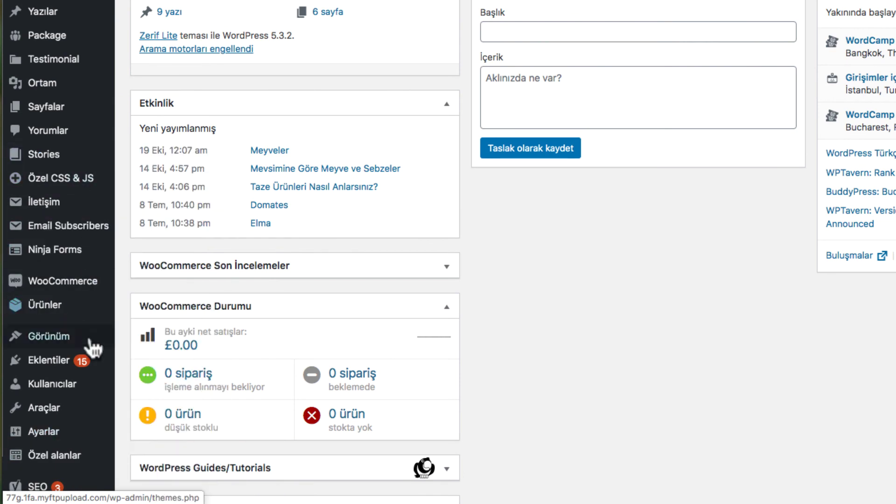
pyautogui.click(44, 431)
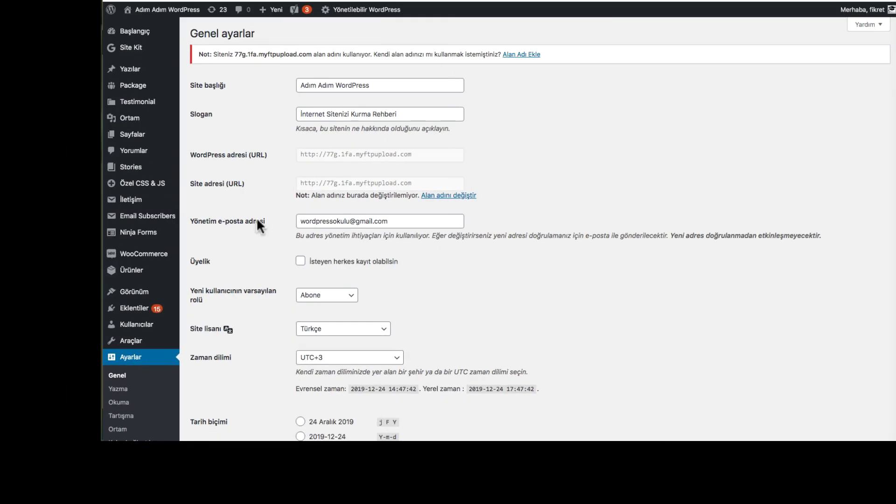
pyautogui.click(123, 407)
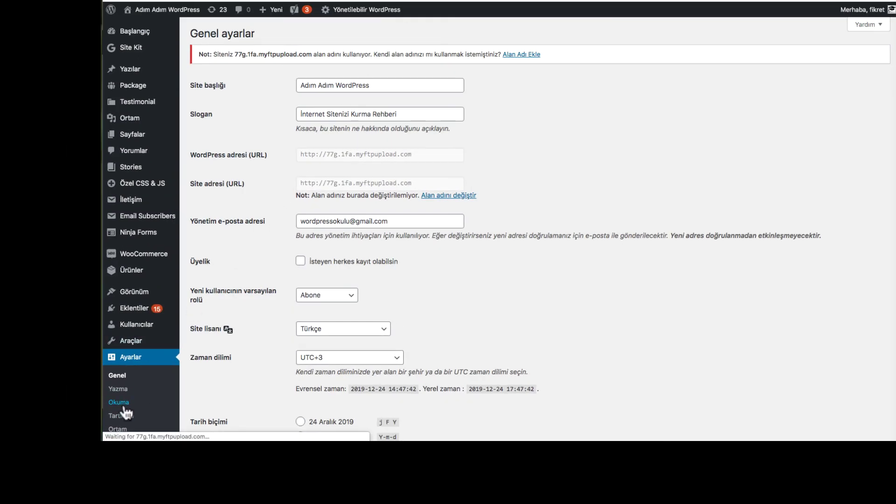